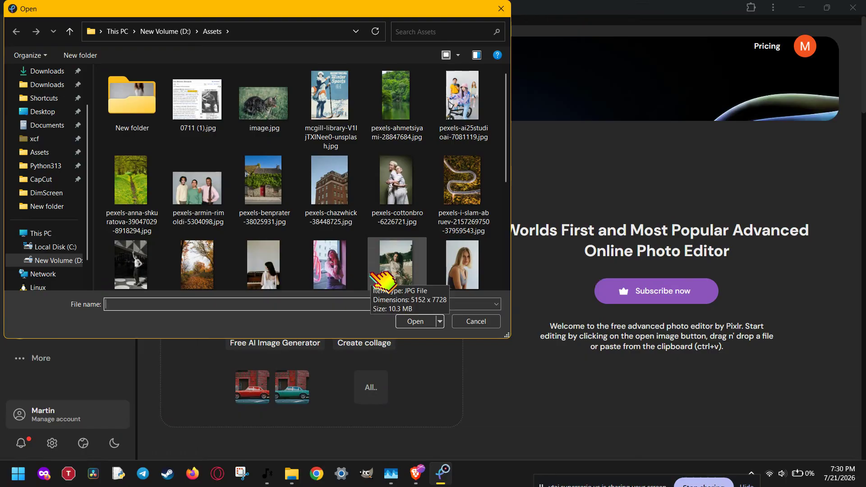
Step: Open the photo pexels-valdemarvan-32167914.jpg from the Assets folder
scroll(373, 273, "down", 1)
scroll(380, 277, "down", 3)
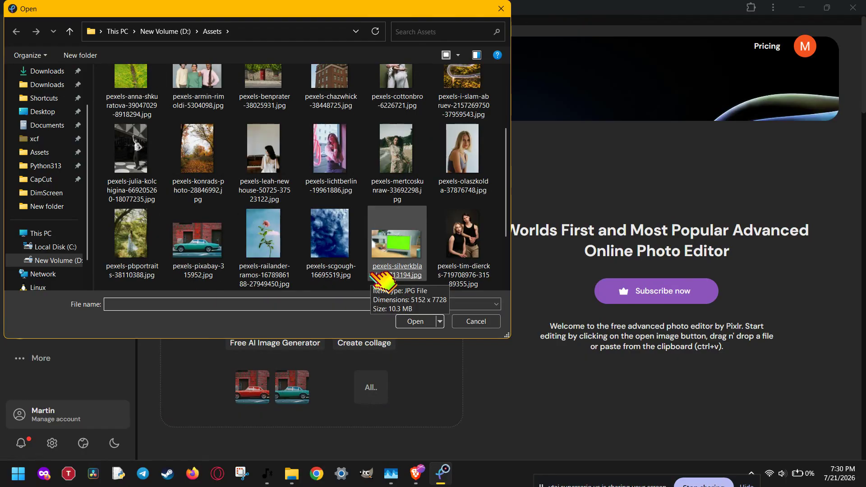
scroll(380, 279, "down", 3)
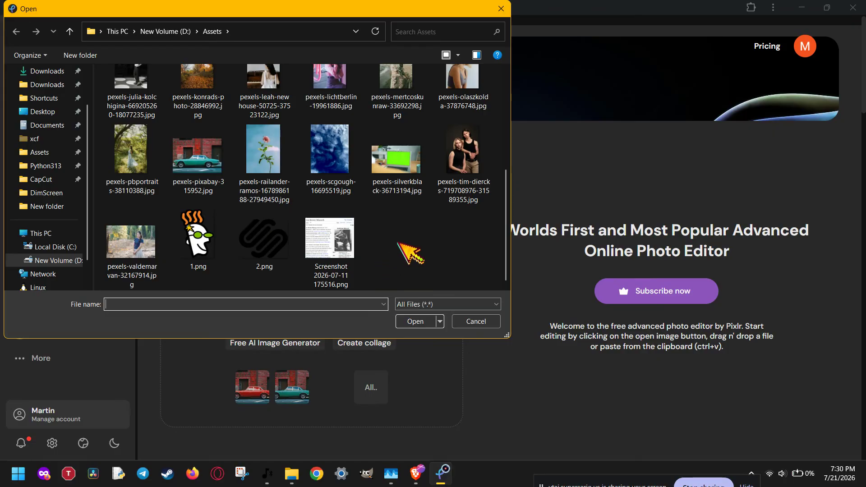
double_click(159, 257)
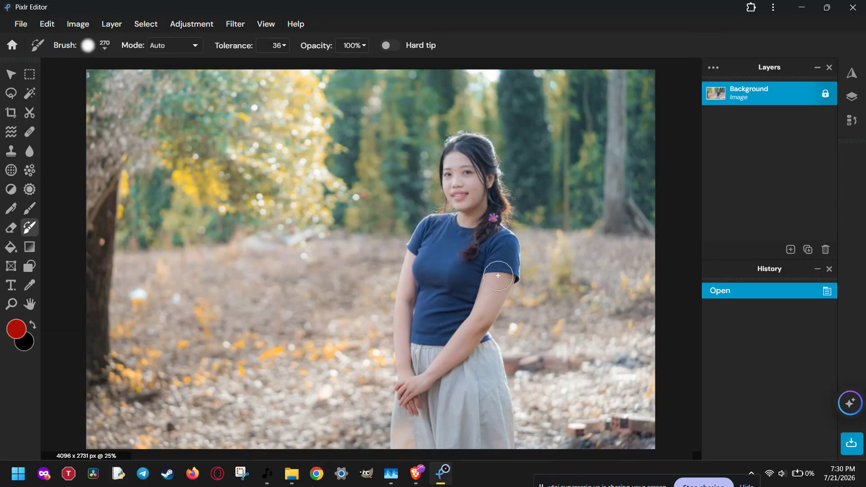
scroll(518, 265, "down", 1)
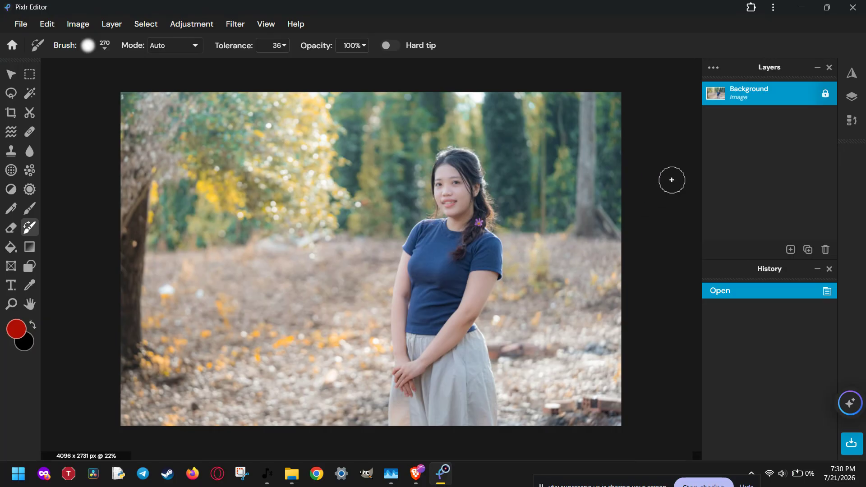
Step: Unlock the Background layer and duplicate it
left_click(825, 94)
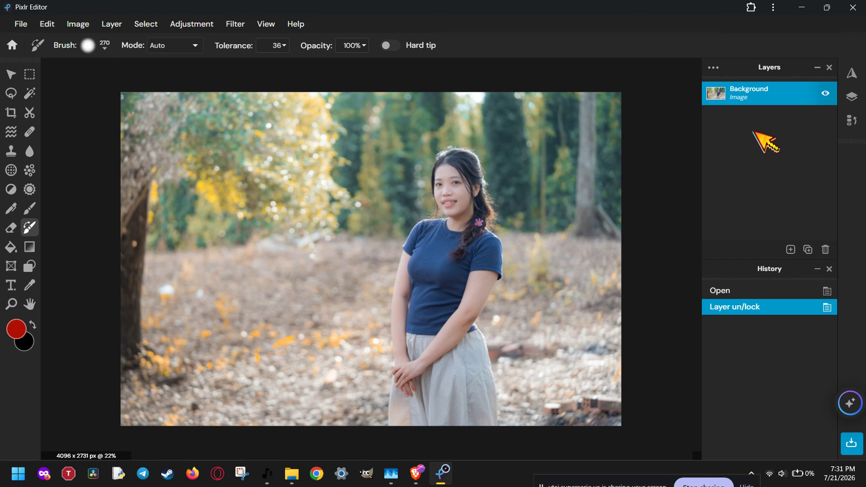
left_click(808, 248)
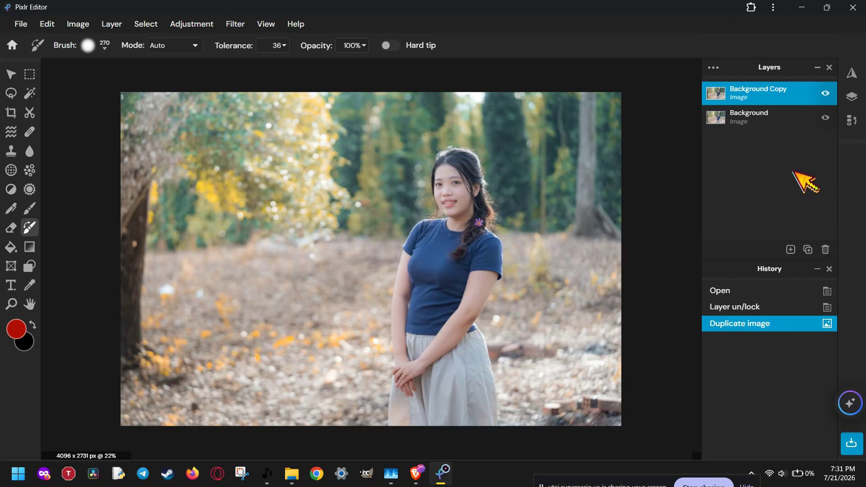
Step: Add a new text layer reading "SOME THING", split over two lines
left_click(13, 285)
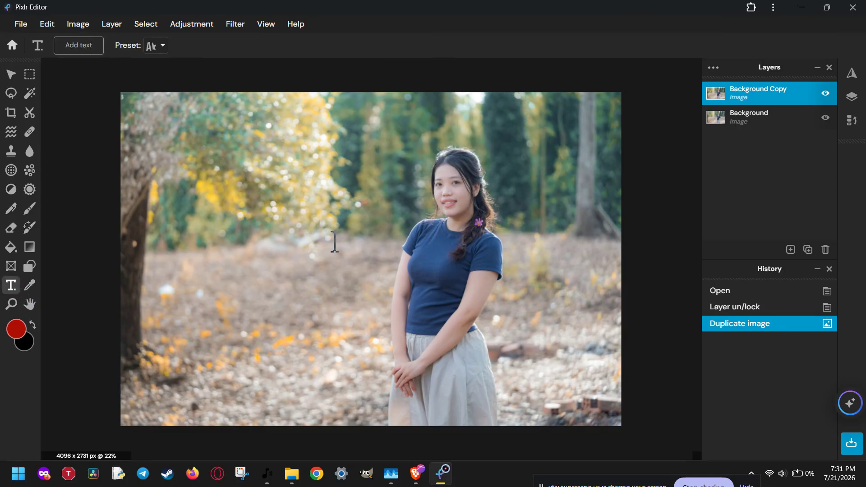
left_click(366, 253)
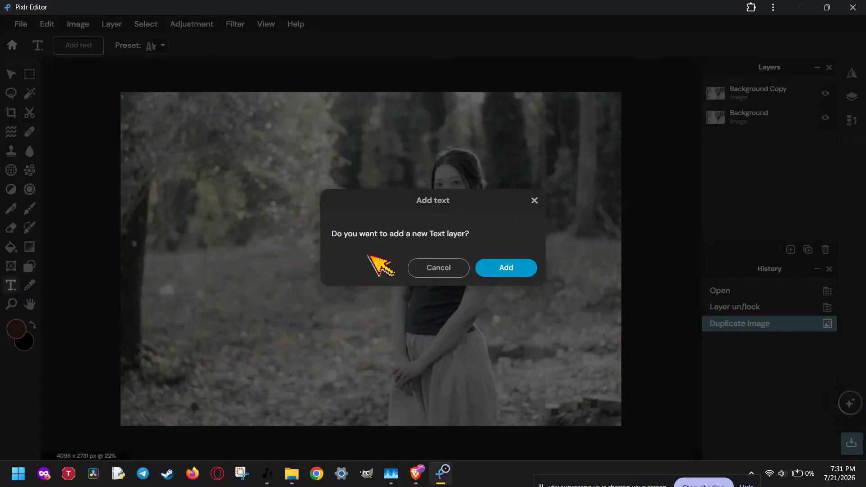
left_click(368, 255)
left_click(367, 254)
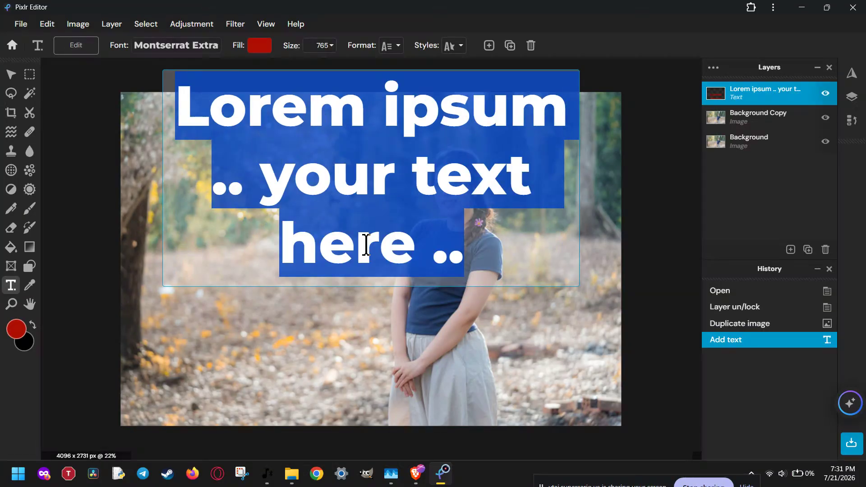
type("SOMET")
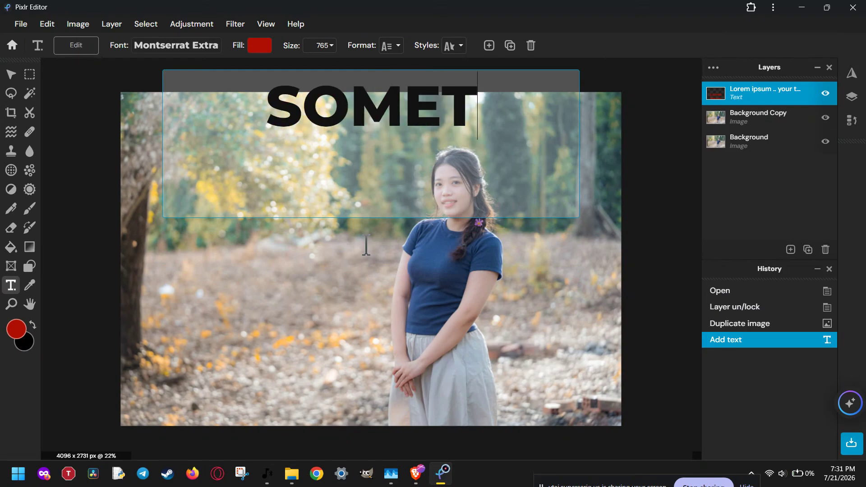
key("BackSpace")
key("Return")
type("THING")
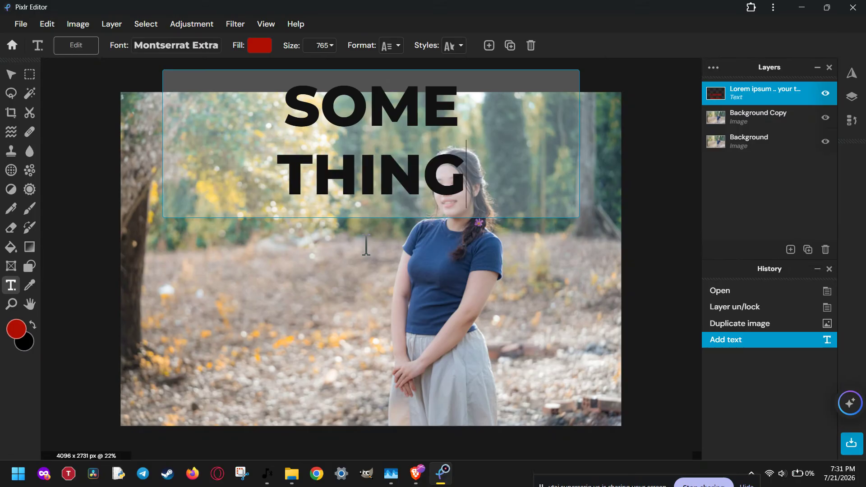
Step: Change the font of the SOME THING text to Beornheard
key("ctrl+a")
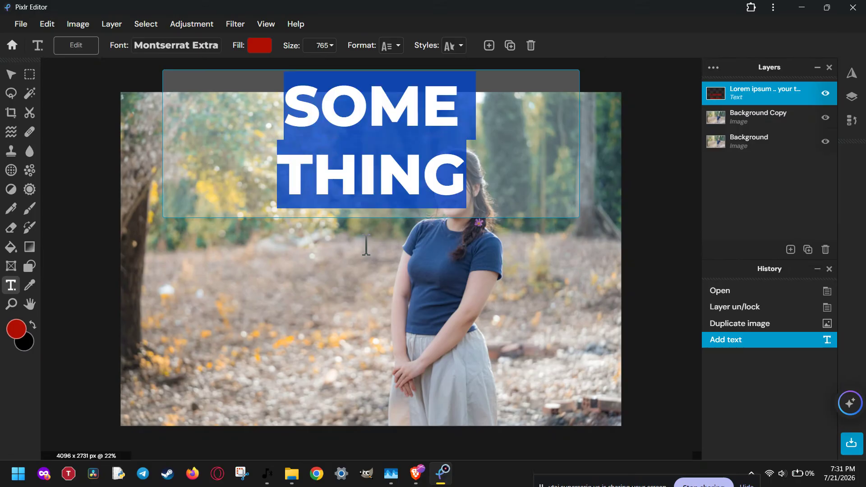
left_click(215, 47)
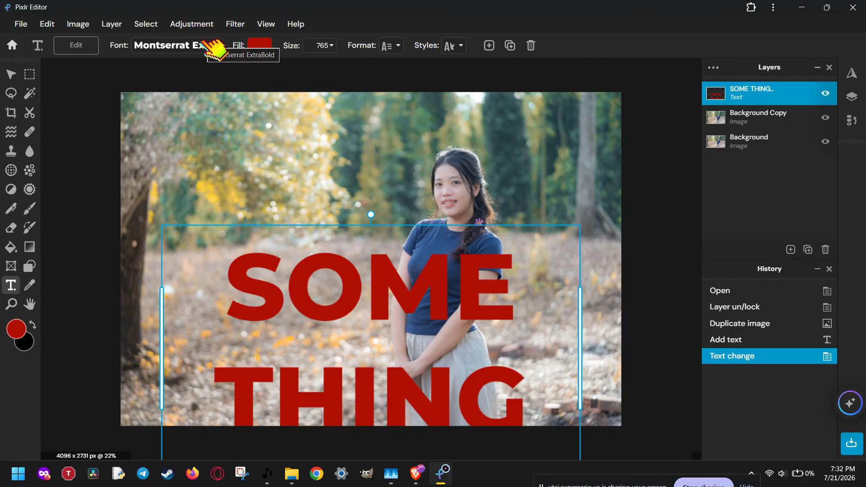
left_click(214, 46)
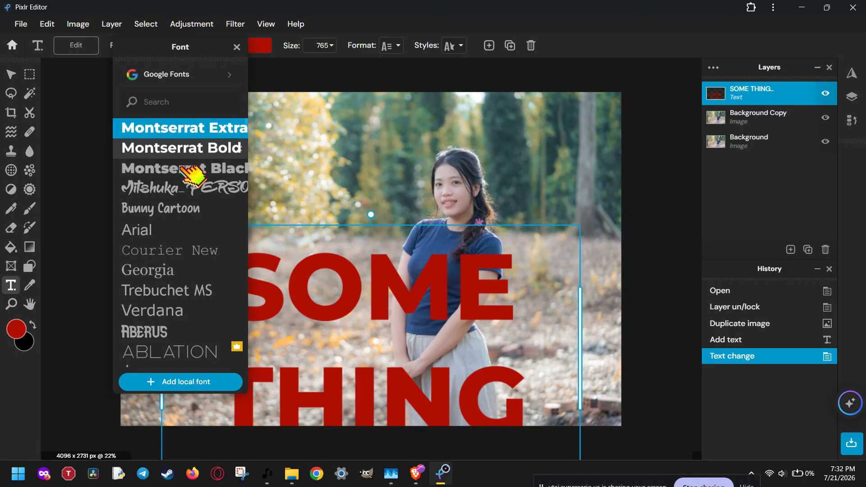
scroll(182, 234, "down", 3)
scroll(178, 253, "down", 5)
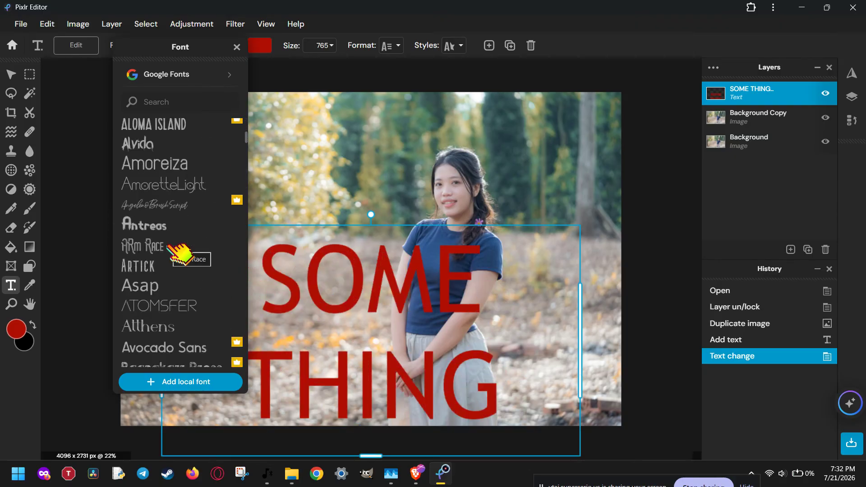
scroll(180, 252, "down", 5)
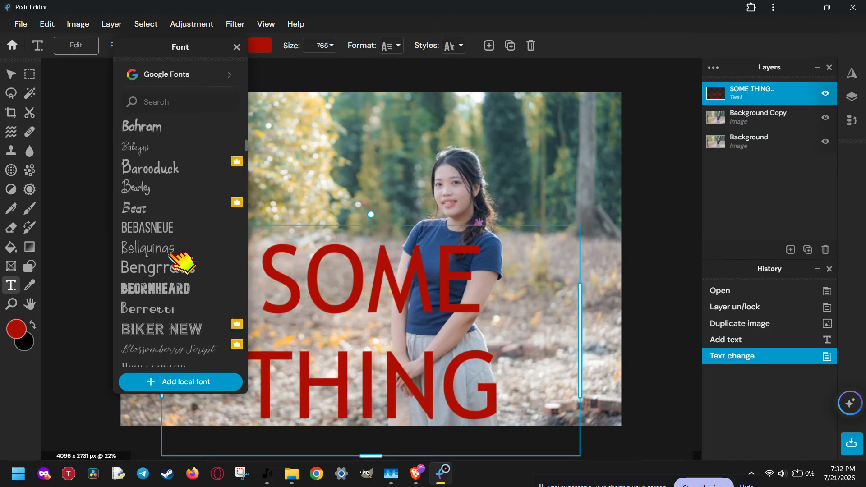
left_click(183, 291)
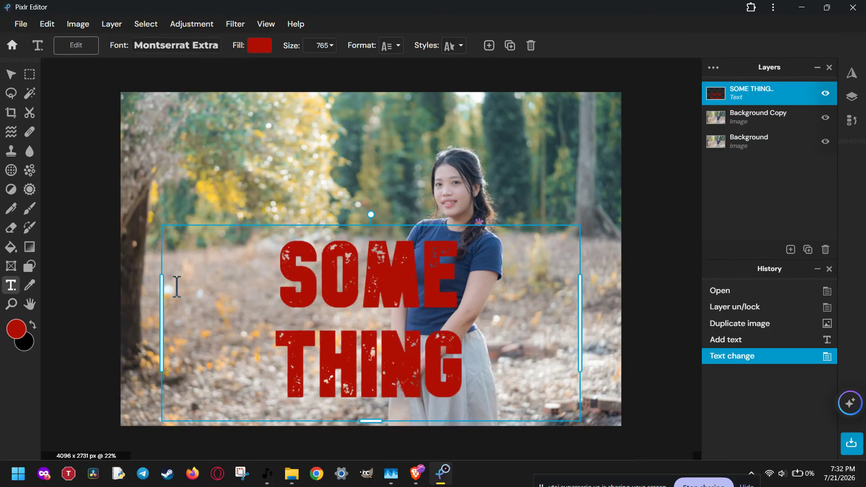
Step: Move the text up so it overlaps the woman's face and torso in the middle of the photo
scroll(354, 315, "down", 1)
scroll(354, 314, "down", 1)
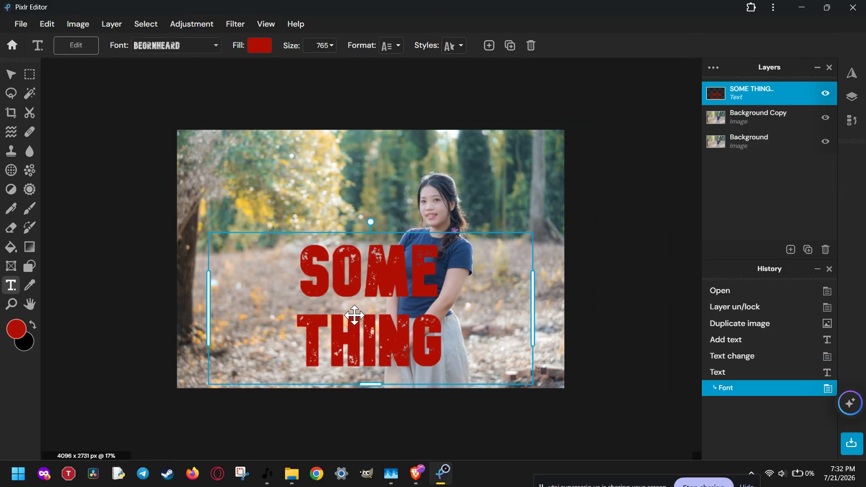
left_click_drag(354, 314, 360, 247)
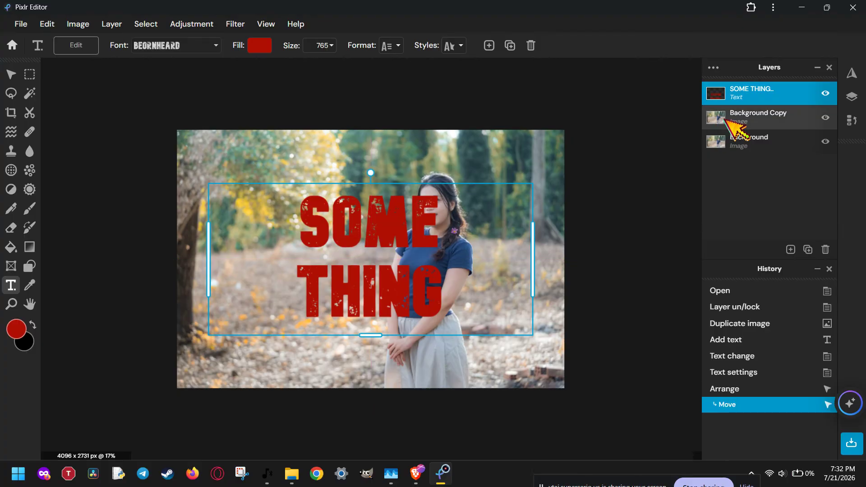
Step: Place the text layer below Background Copy and widen its text box to the photo's full width
left_click_drag(742, 93, 744, 116)
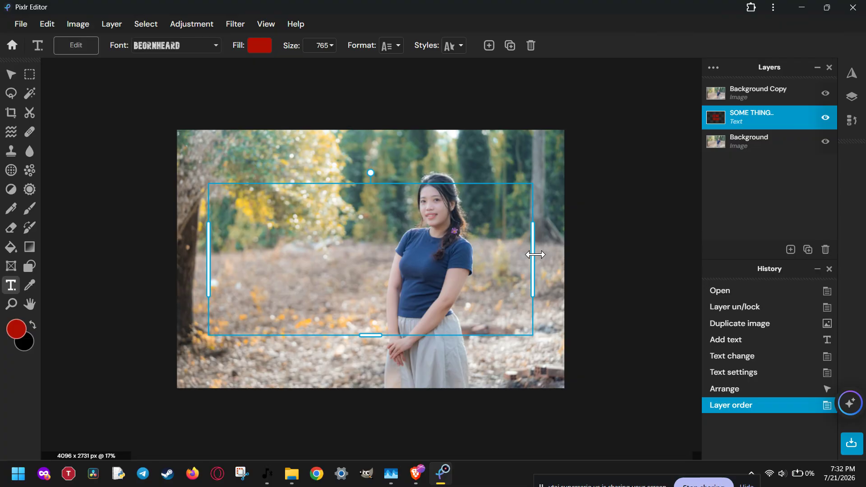
left_click_drag(542, 254, 568, 255)
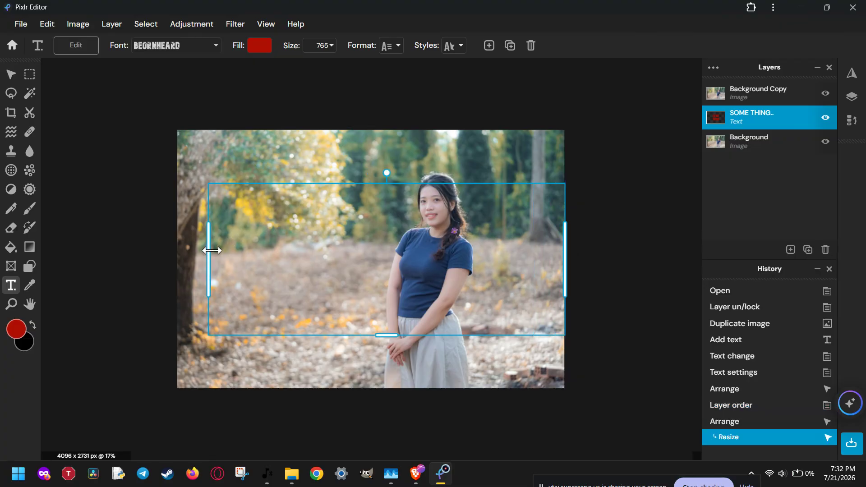
left_click_drag(209, 248, 177, 256)
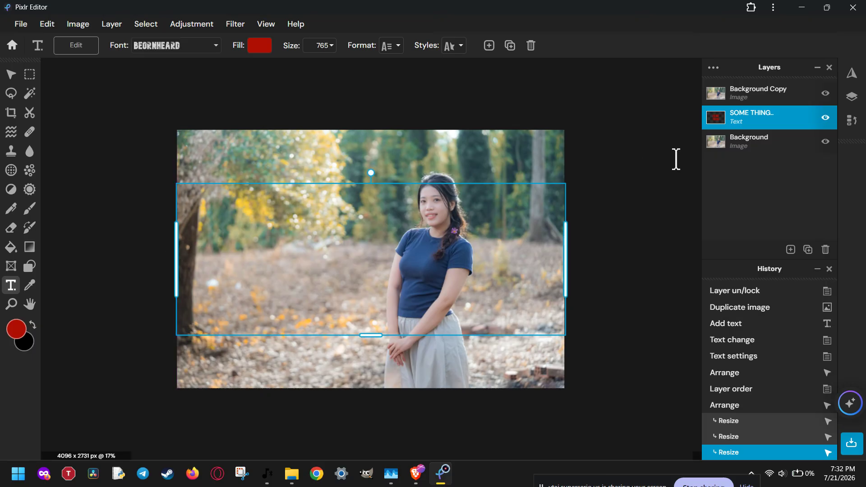
Step: With the Background Copy layer hidden, enlarge the text to size 1000 and move it to the upper part of the photo
left_click(825, 93)
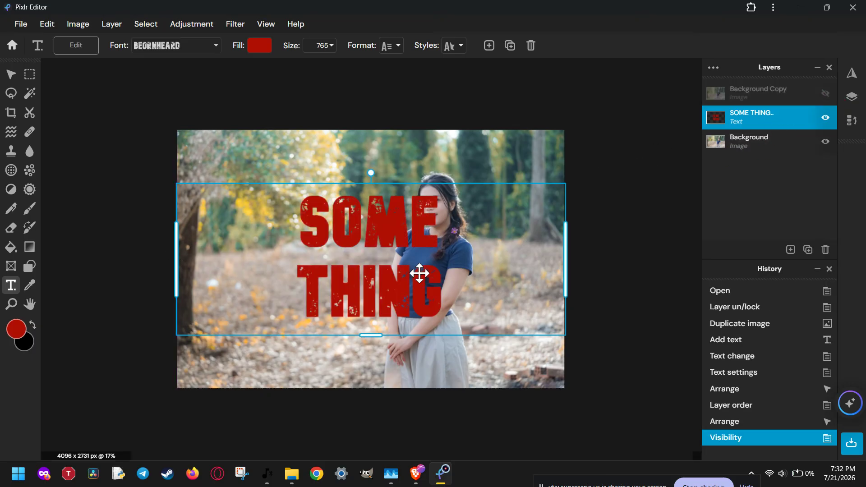
left_click_drag(371, 338, 358, 416)
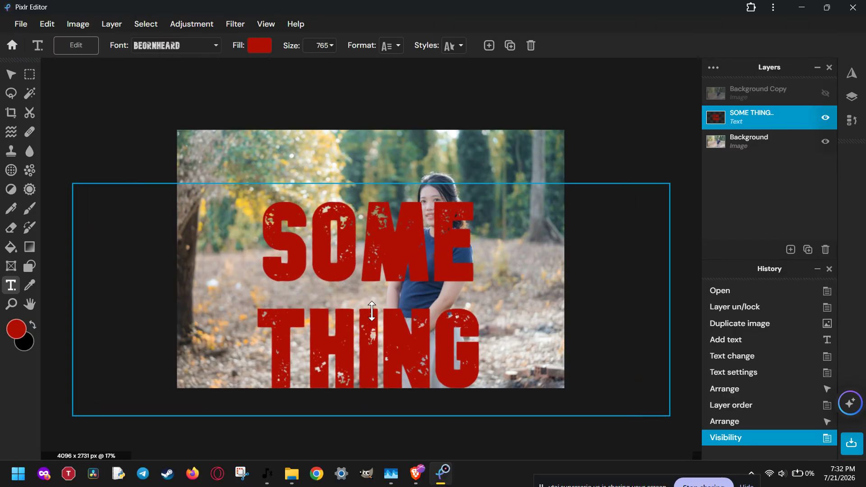
left_click_drag(372, 310, 366, 261)
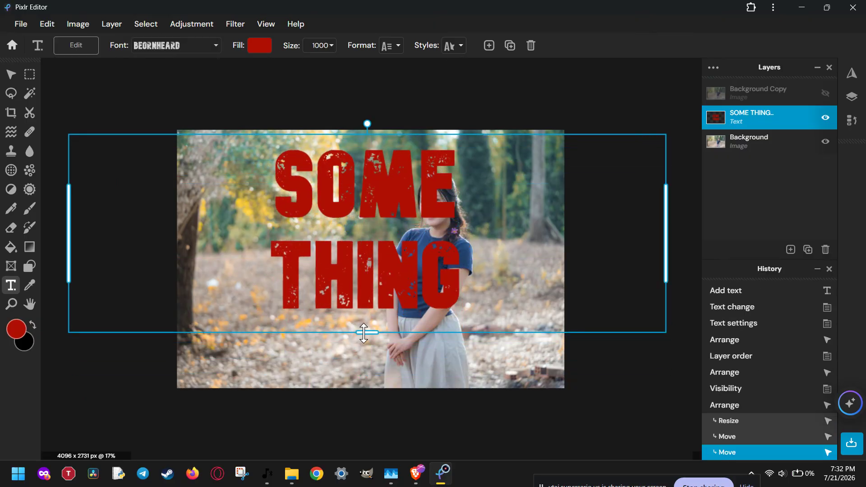
left_click_drag(363, 338, 353, 429)
left_click_drag(363, 341, 362, 330)
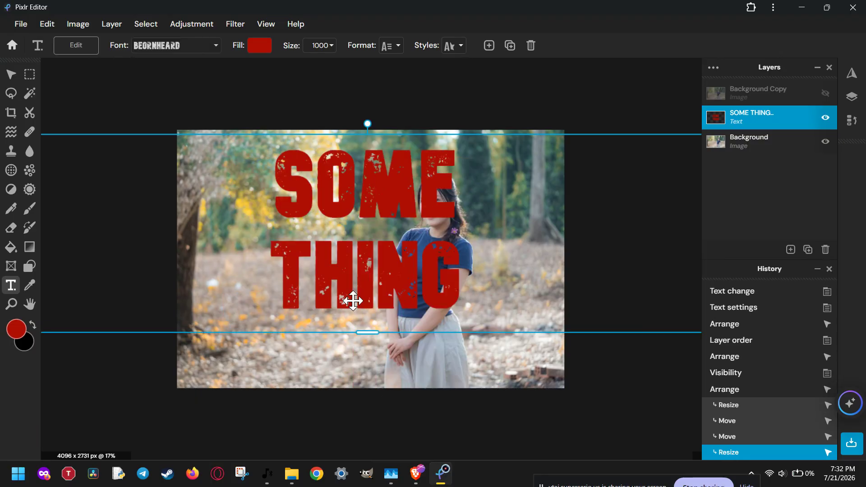
scroll(359, 261, "down", 1)
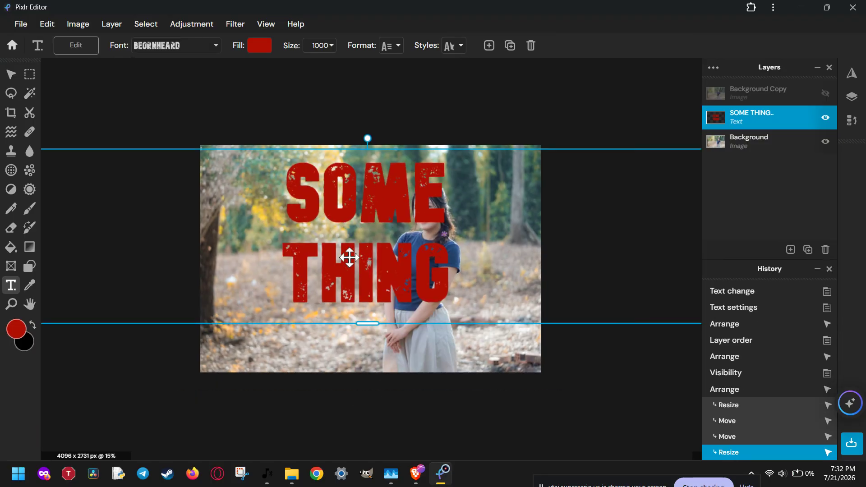
Step: Show the Background Copy layer again and mask out everything but the woman with the AI Auto cutout
left_click(29, 113)
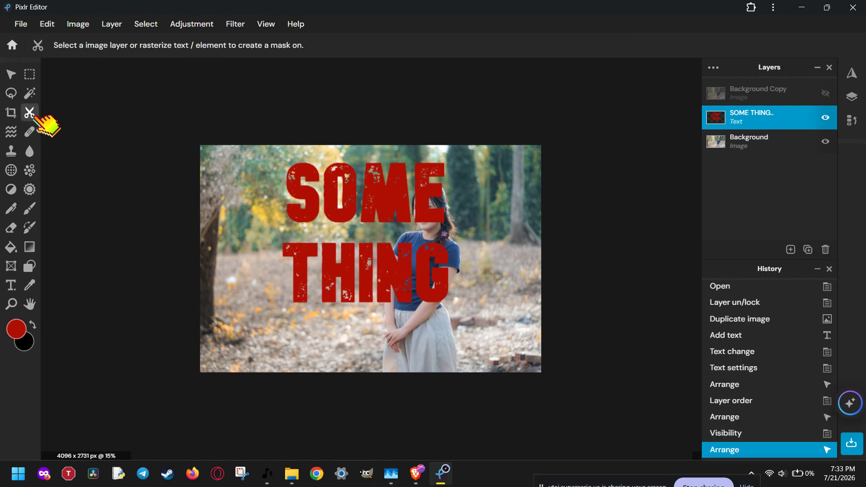
left_click(825, 93)
left_click(770, 91)
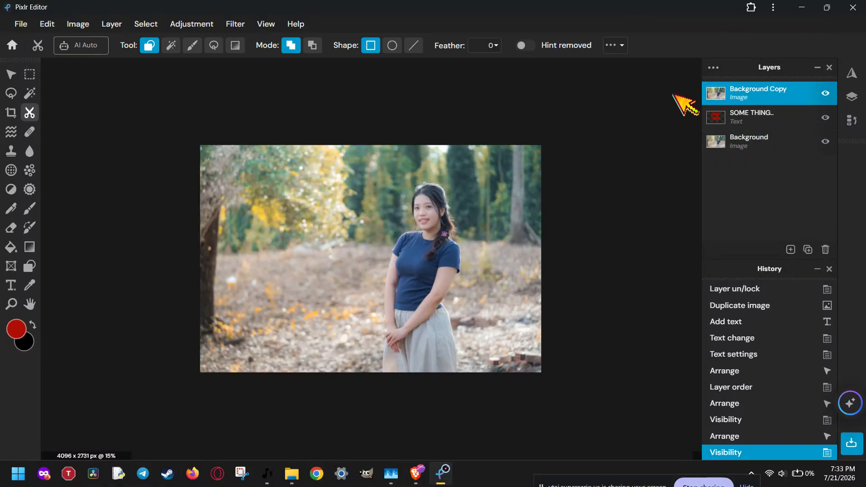
left_click(95, 46)
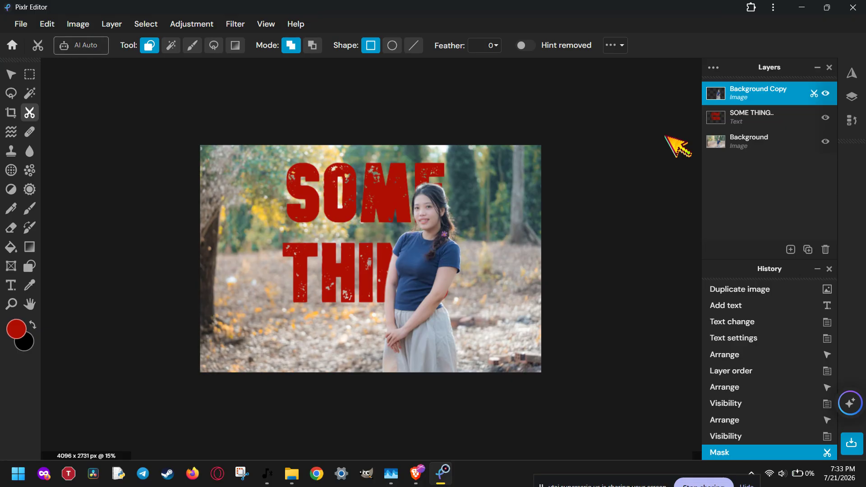
Step: Set the SOME THING text layer's font size to the maximum of 1000
left_click(740, 118)
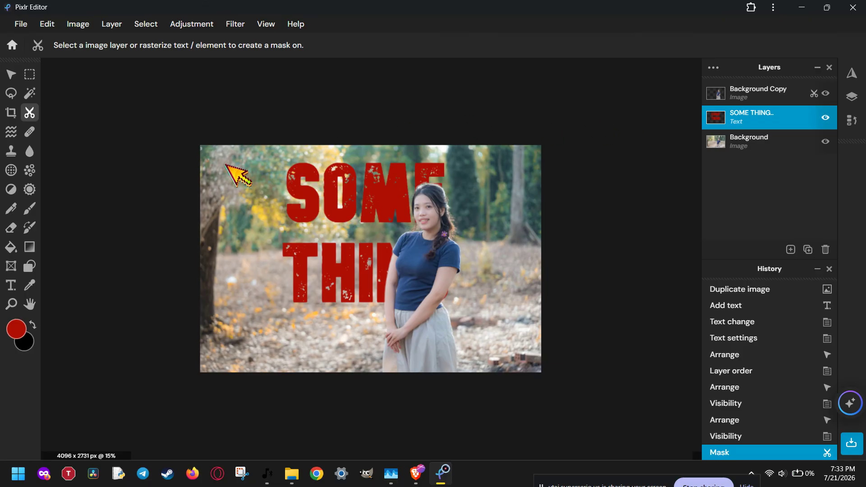
key("j")
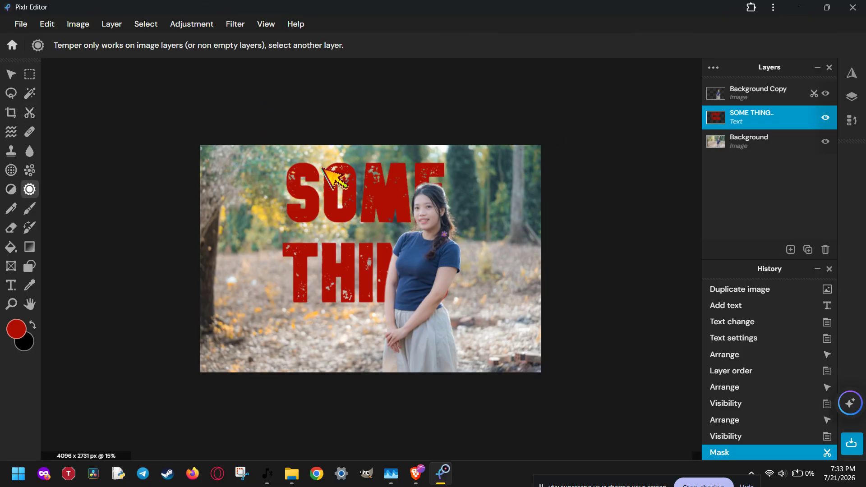
left_click(11, 285)
left_click(331, 45)
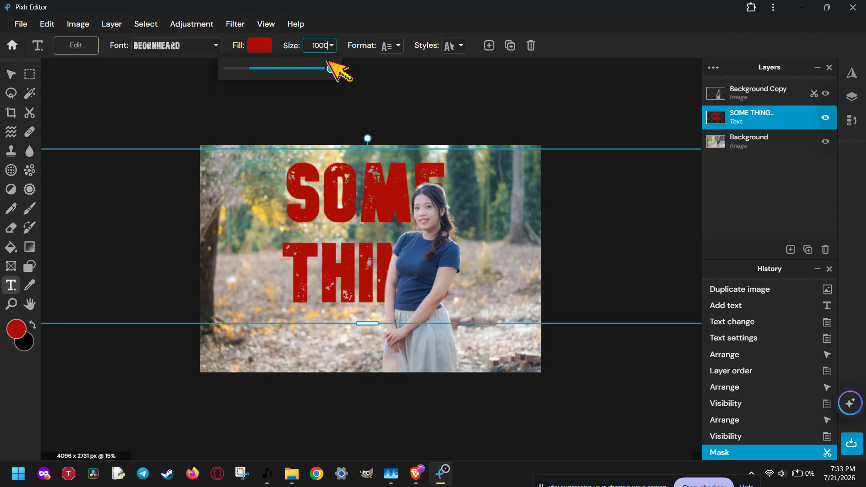
mouse_move(335, 67)
left_mouse_down()
mouse_move(326, 68)
mouse_move(342, 69)
left_mouse_up()
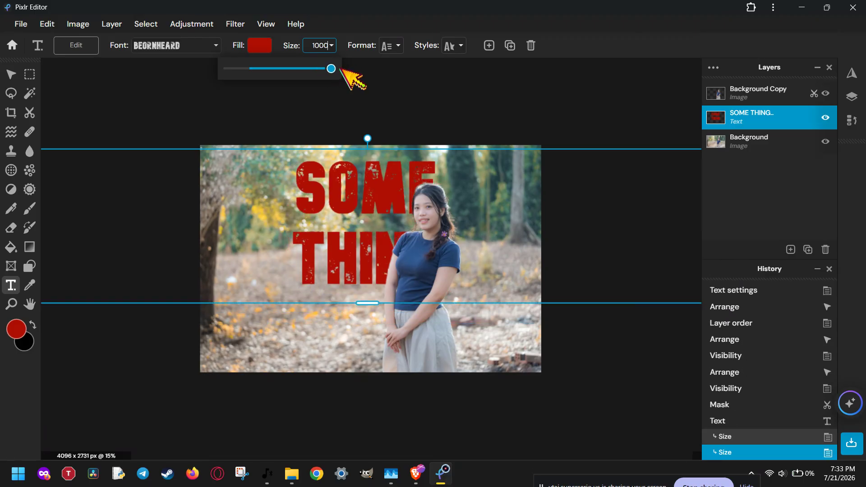
scroll(381, 206, "down", 2)
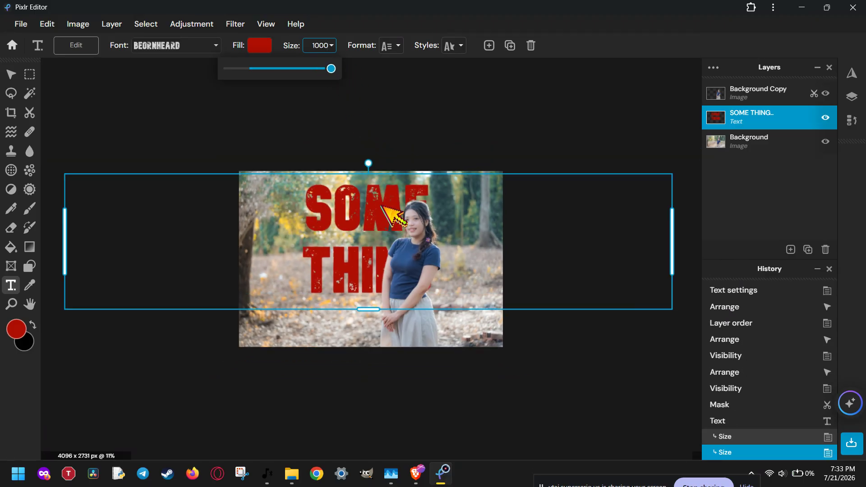
Step: Move the SOME THING text down to the photo's lower middle behind the woman and rasterize its layer
scroll(381, 206, "down", 1)
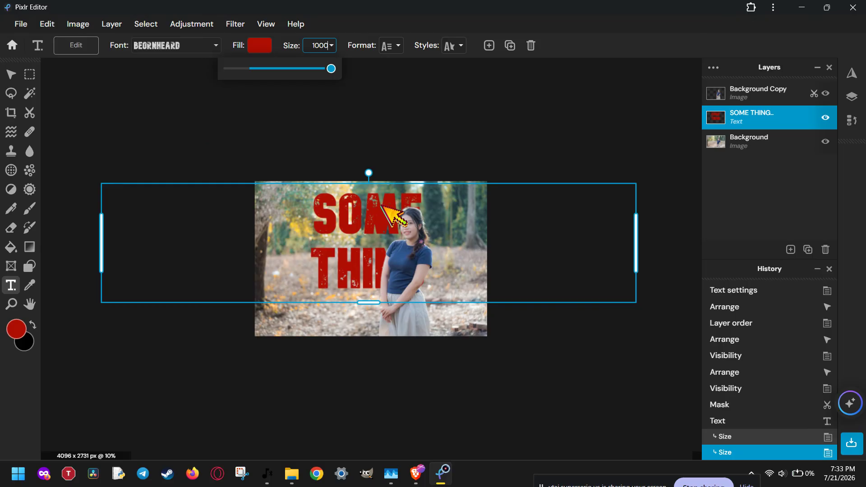
left_click(638, 241)
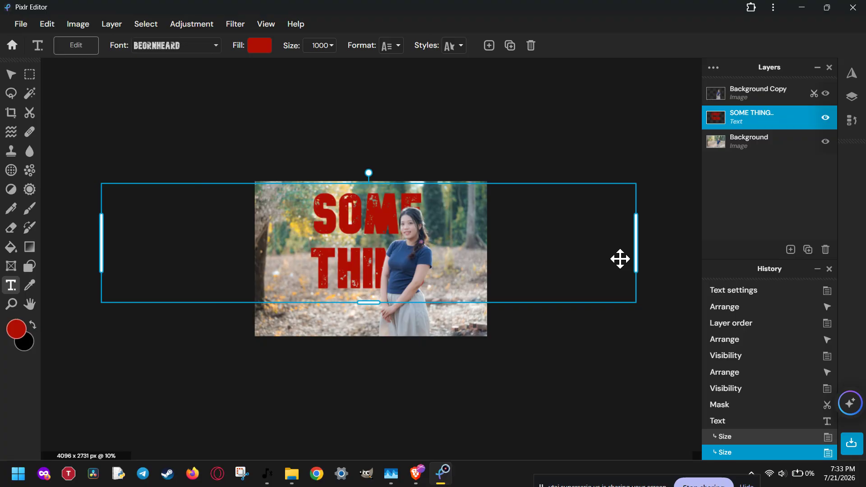
left_click_drag(371, 230, 385, 260)
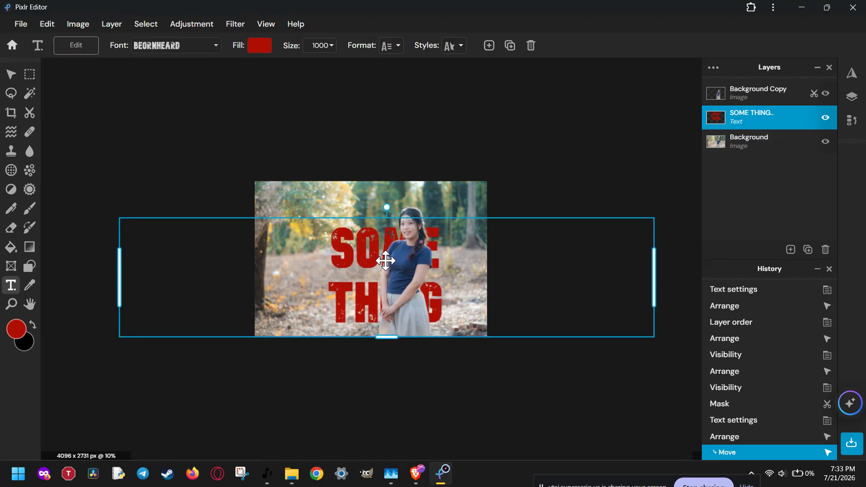
left_click(120, 25)
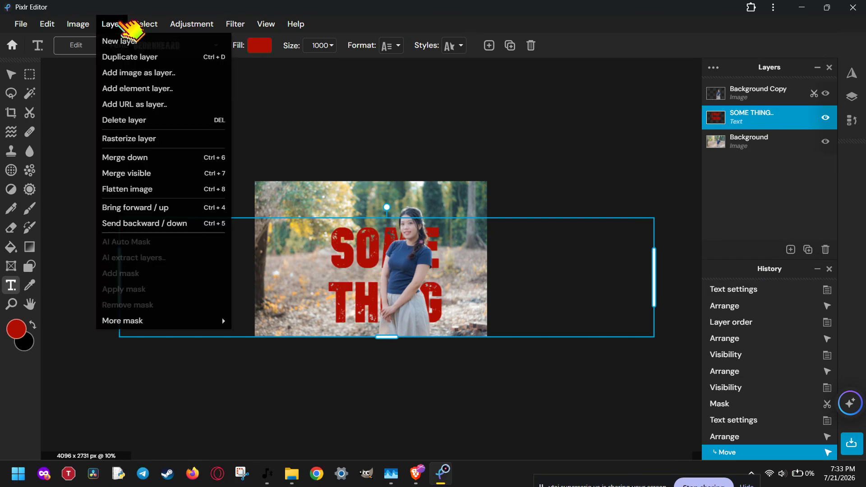
left_click(141, 138)
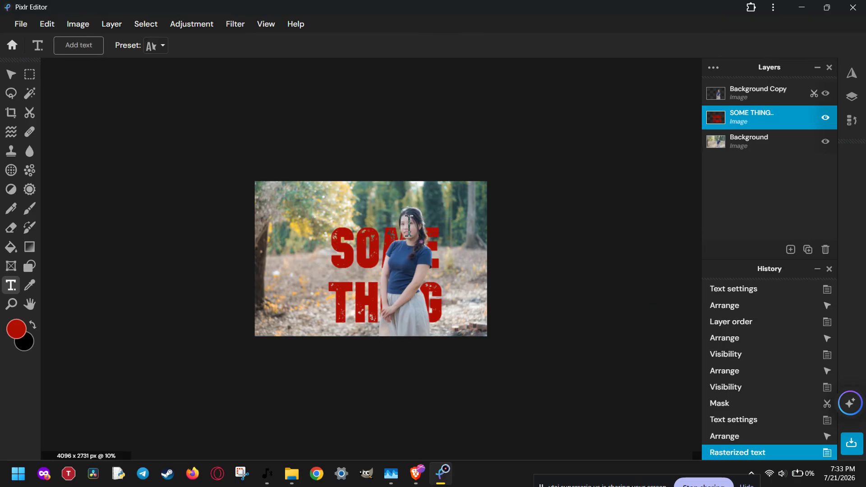
Step: Hide the Background Copy layer and select the rasterized SOME THING layer with the Arrange tool
left_click(825, 93)
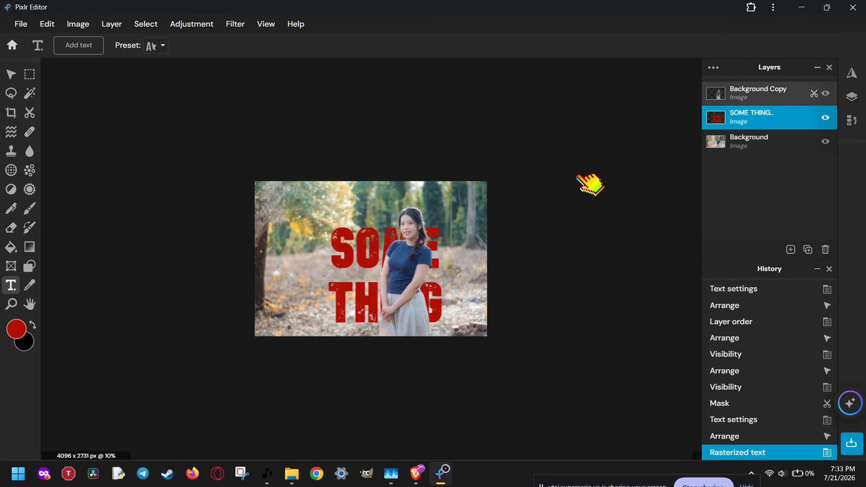
left_click(359, 247)
left_click(455, 269)
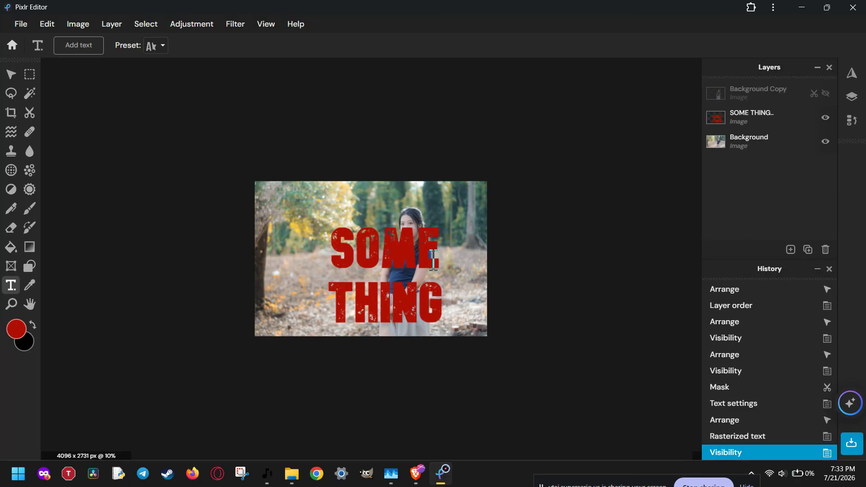
key("v")
left_click(371, 237)
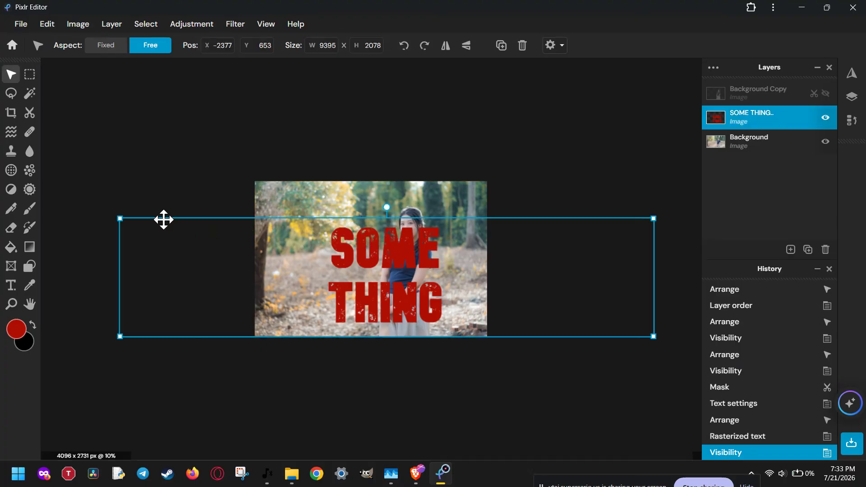
left_click_drag(100, 188, 75, 165)
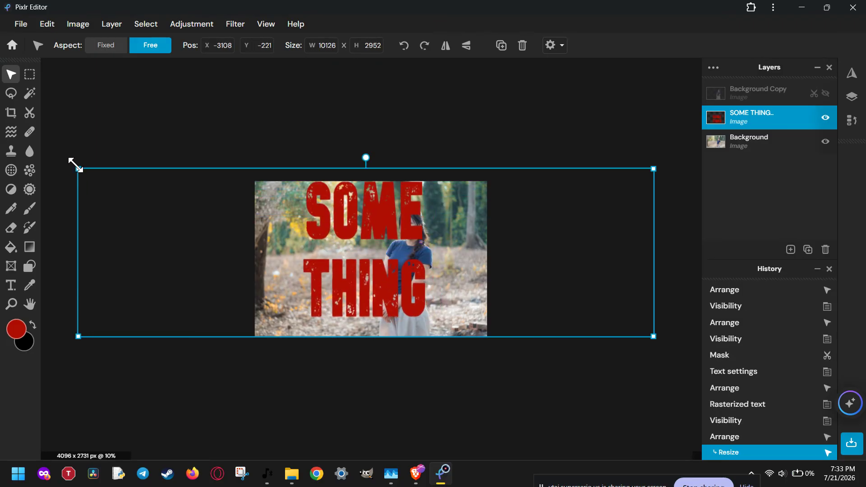
key("ctrl+z")
key("ctrl+z")
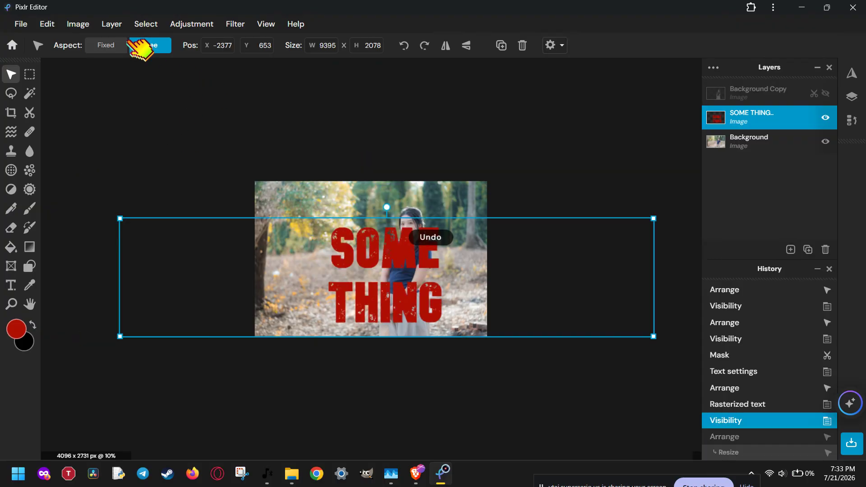
Step: Scale the SOME THING layer with fixed aspect to 13970 × 3090, center it on the photo, and show Background Copy again
left_click_drag(112, 207, 47, 101)
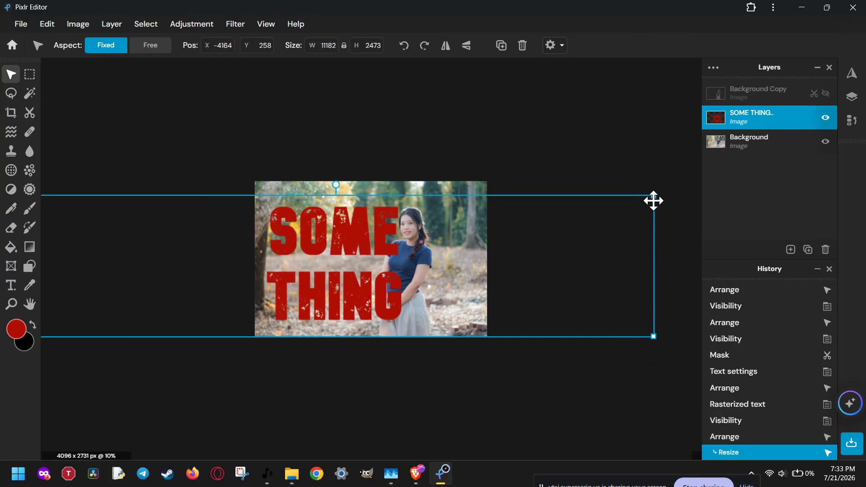
left_click_drag(676, 186, 825, 124)
left_click_drag(419, 246, 392, 255)
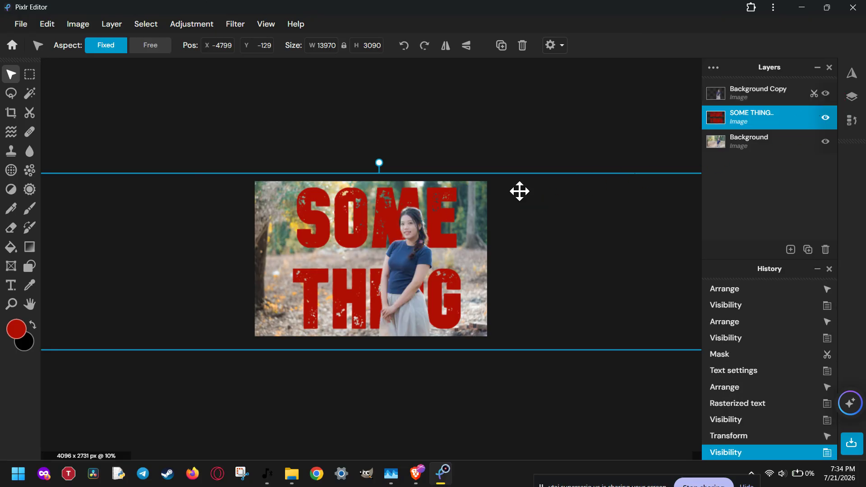
left_click(567, 136)
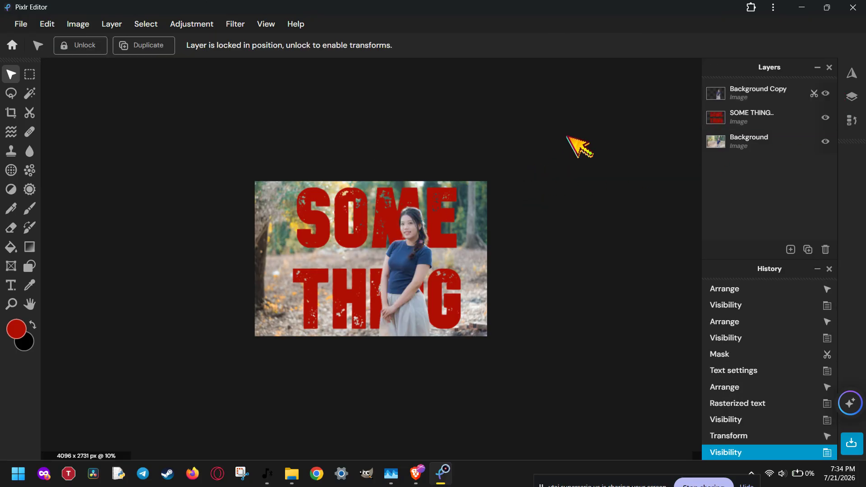
scroll(393, 262, "up", 4)
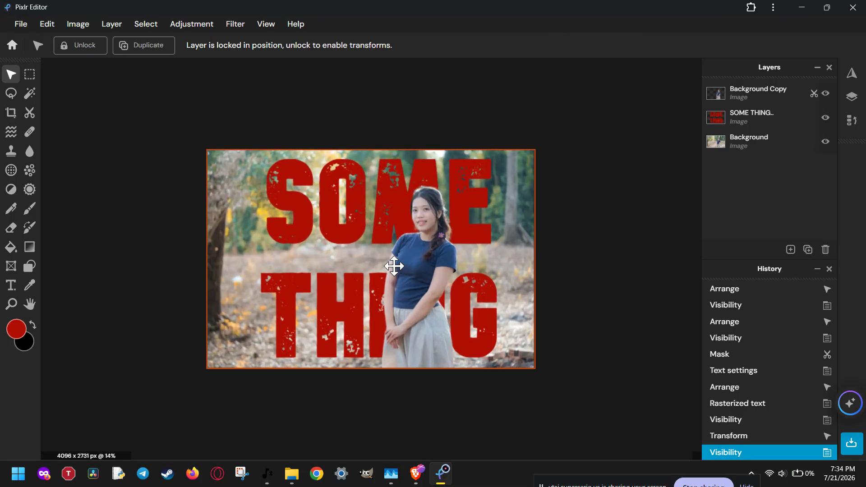
scroll(394, 266, "up", 4)
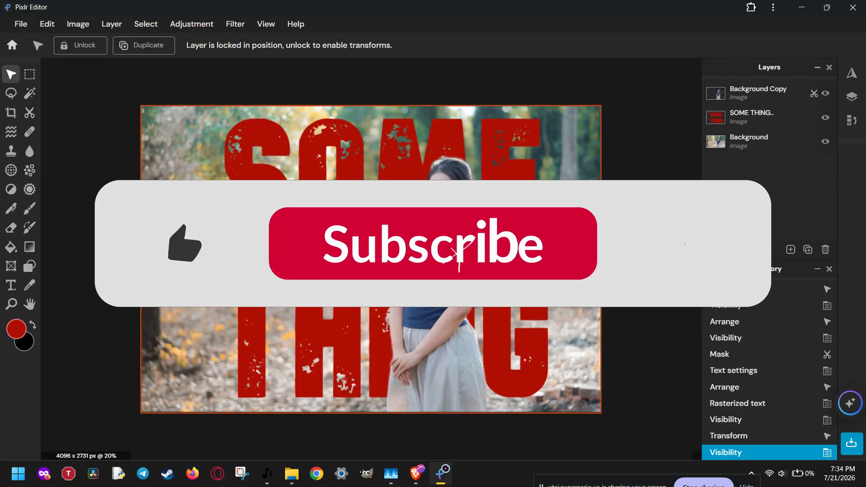
scroll(375, 259, "up", 1)
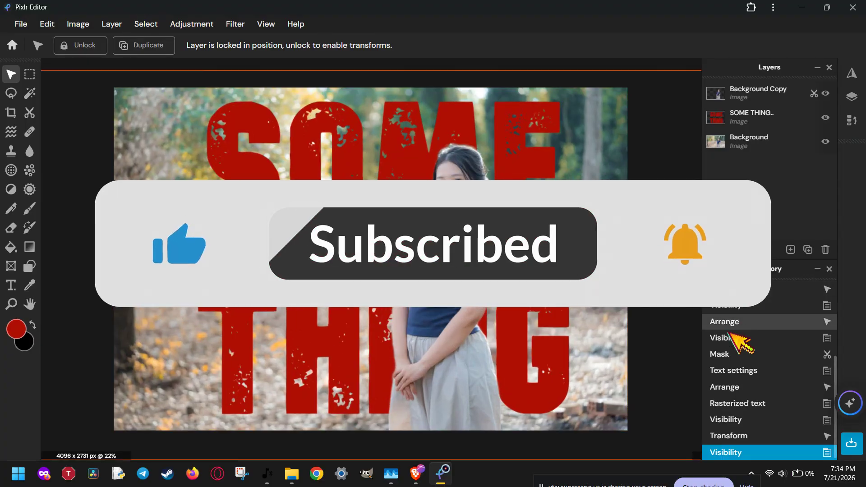